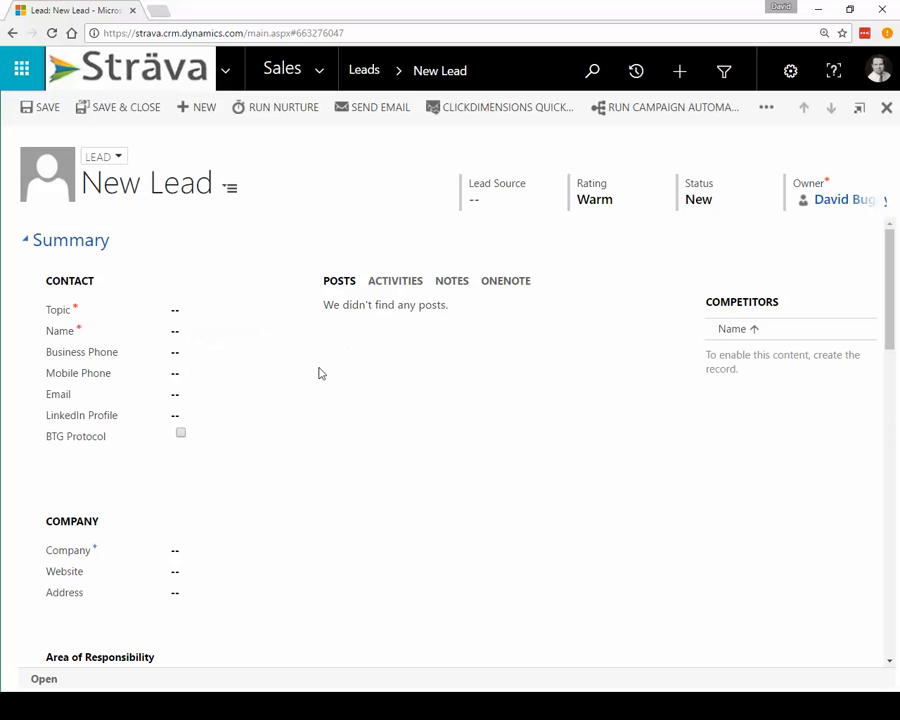
Set the new lead's topic to "Lead for Widgets".
click(184, 312)
text(Lead for W)
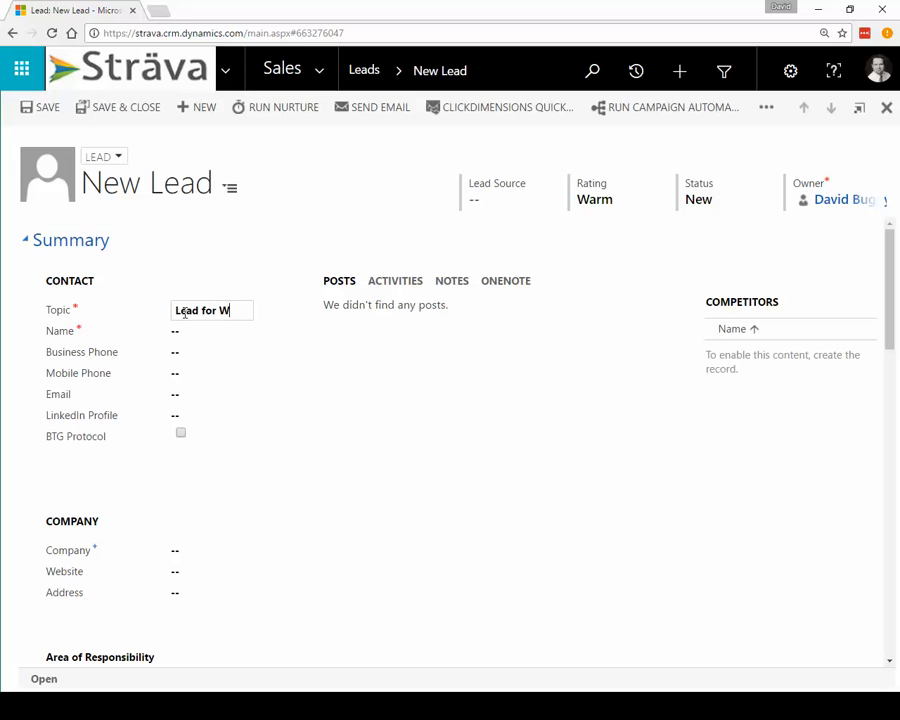
text(idgets)
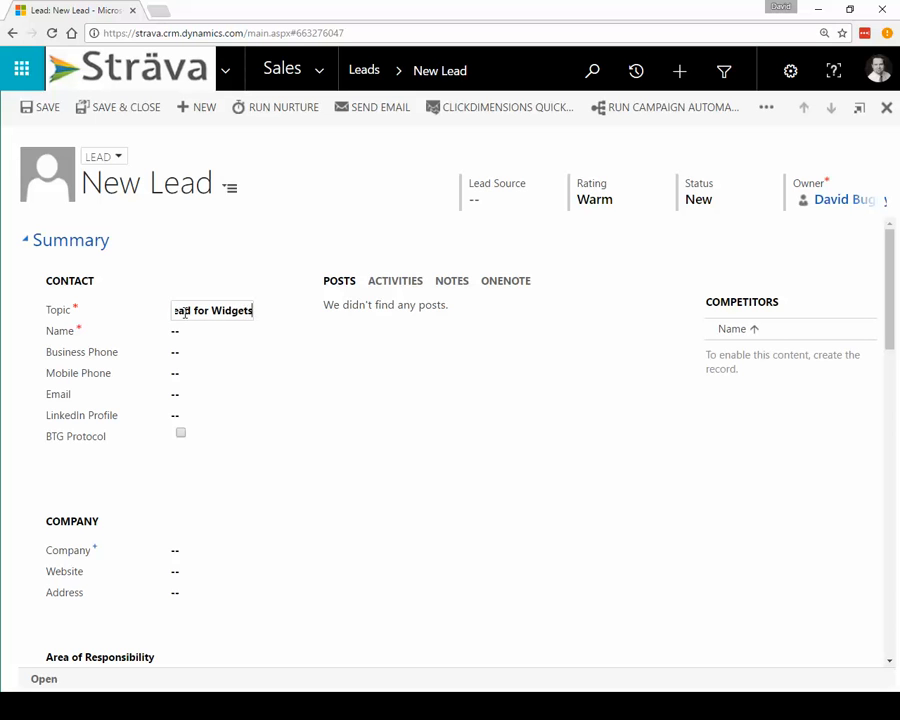
key(Tab)
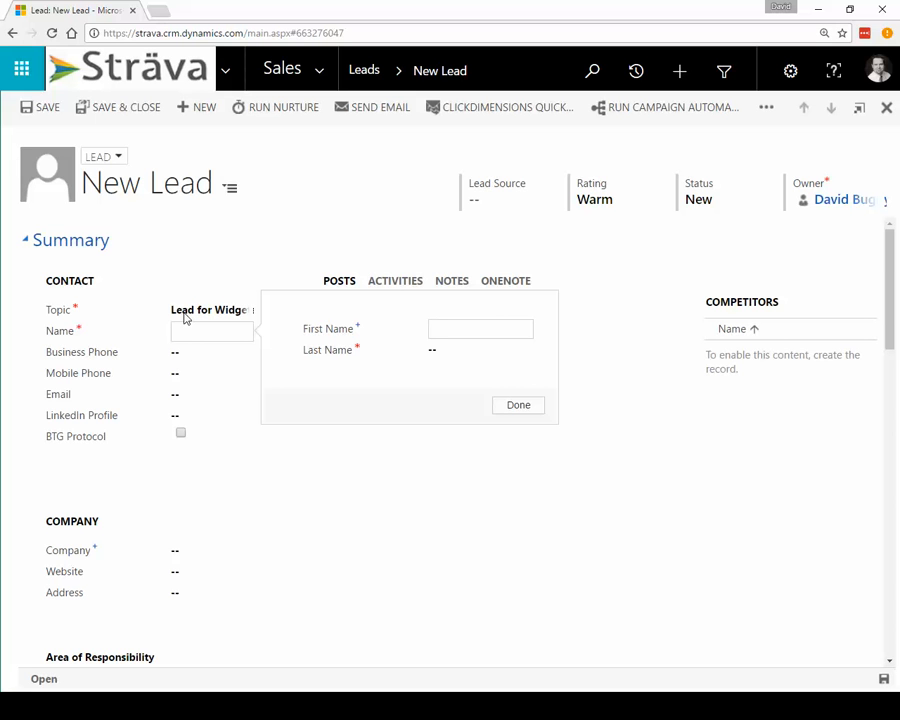
Enter the lead's first name and last name in their separate fields and confirm the full name.
text(Sam Smith)
key(Tab)
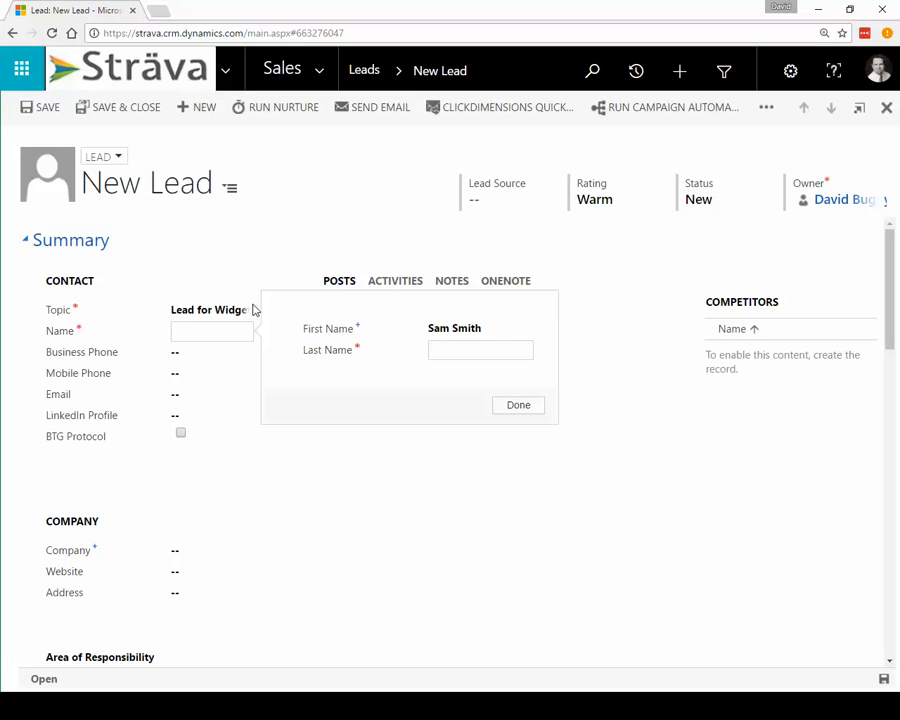
click(484, 329)
drag(494, 331, 481, 329)
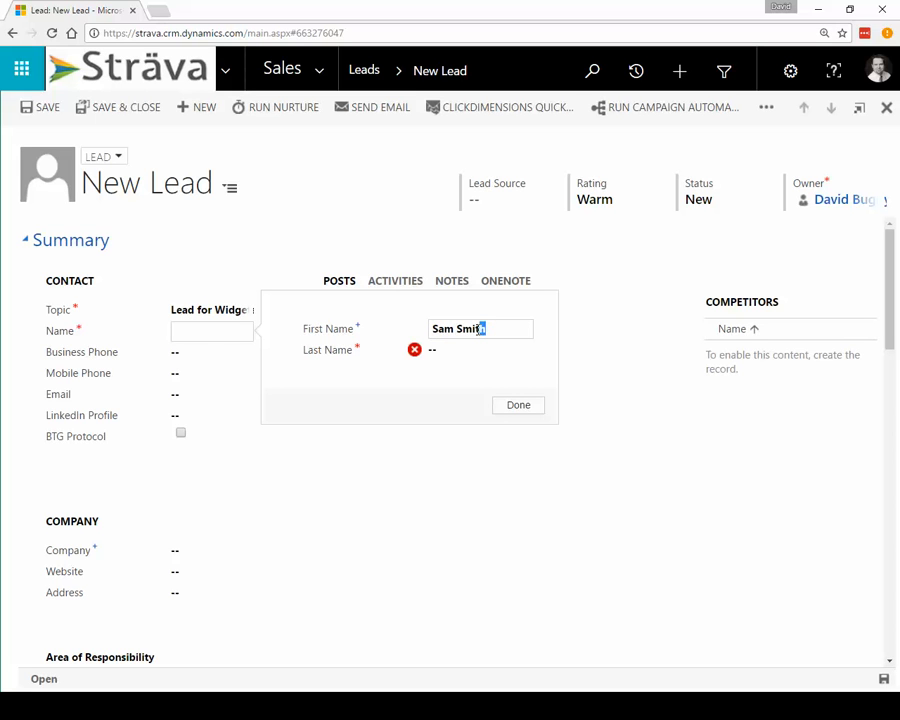
key(BackSpace)
key(BackSpace)
key(BackSpace)
key(BackSpace)
key(BackSpace)
key(Tab)
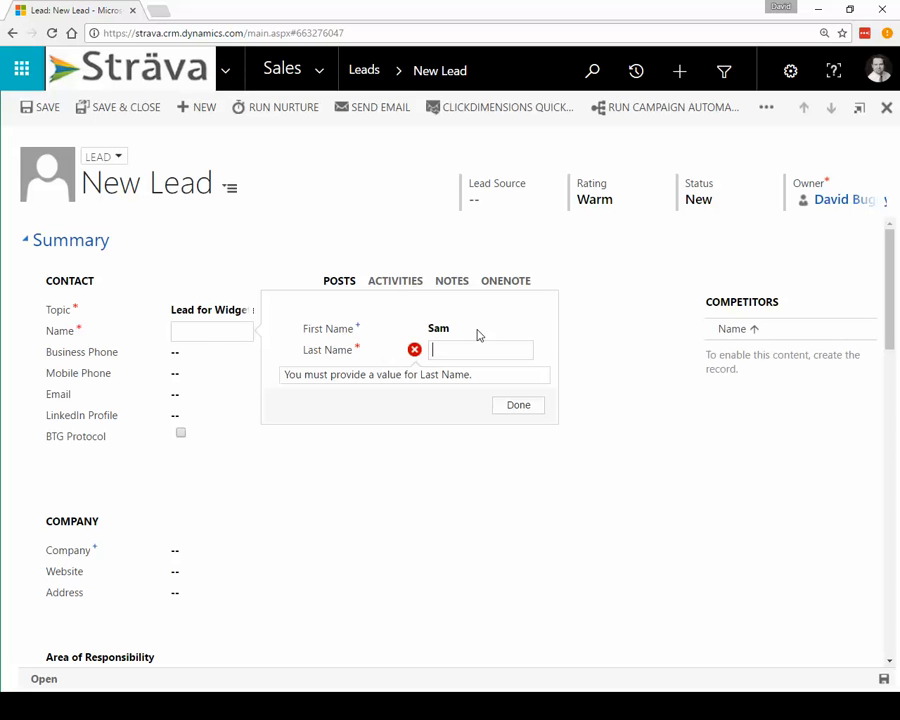
text(Smith)
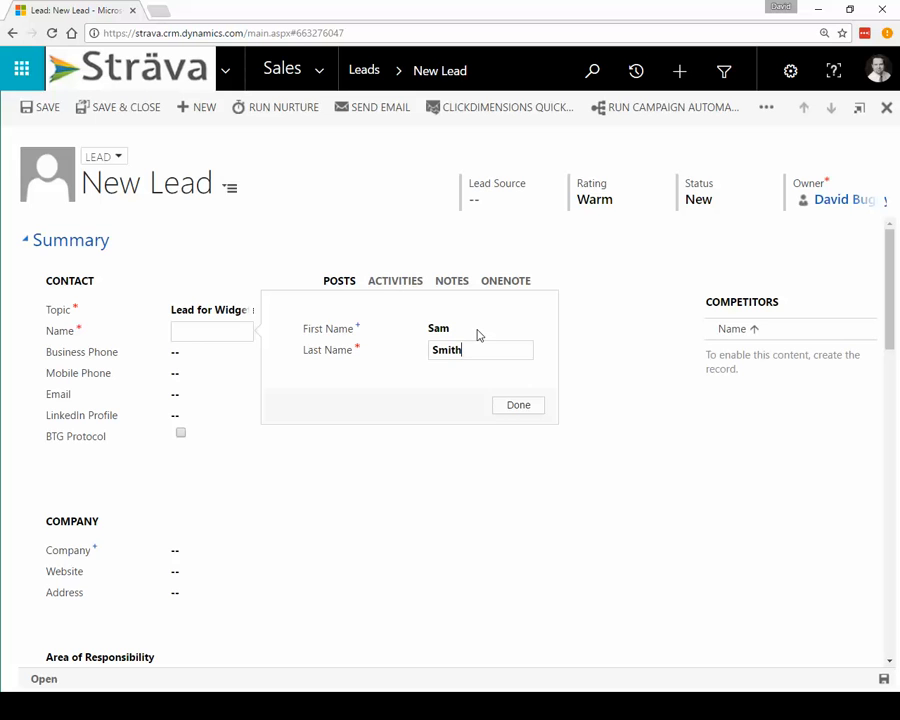
click(518, 404)
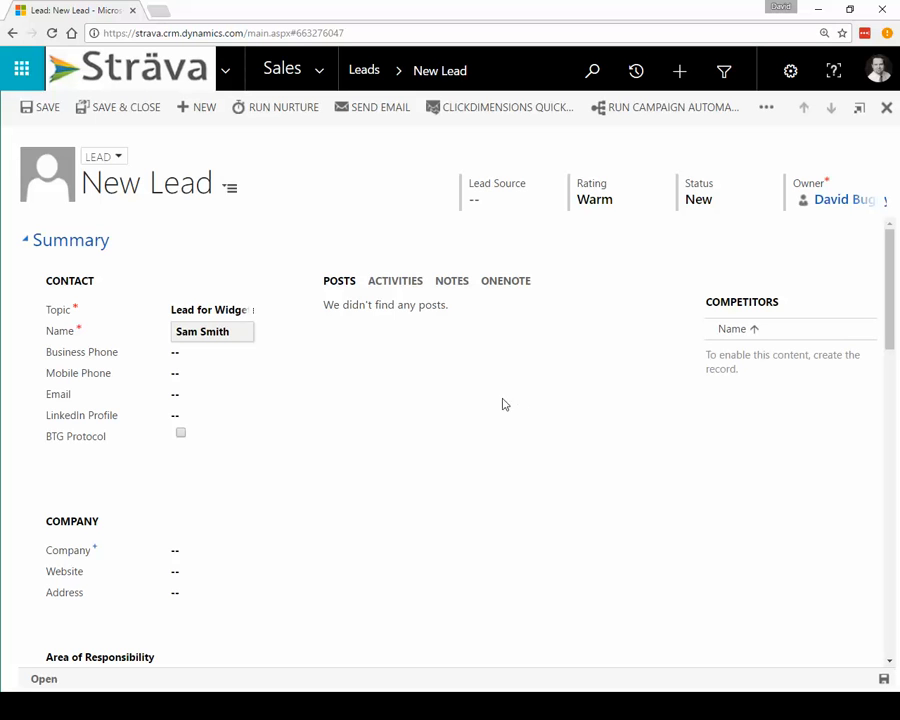
Set the lead's company to "Smith Inc." and save the lead.
click(197, 549)
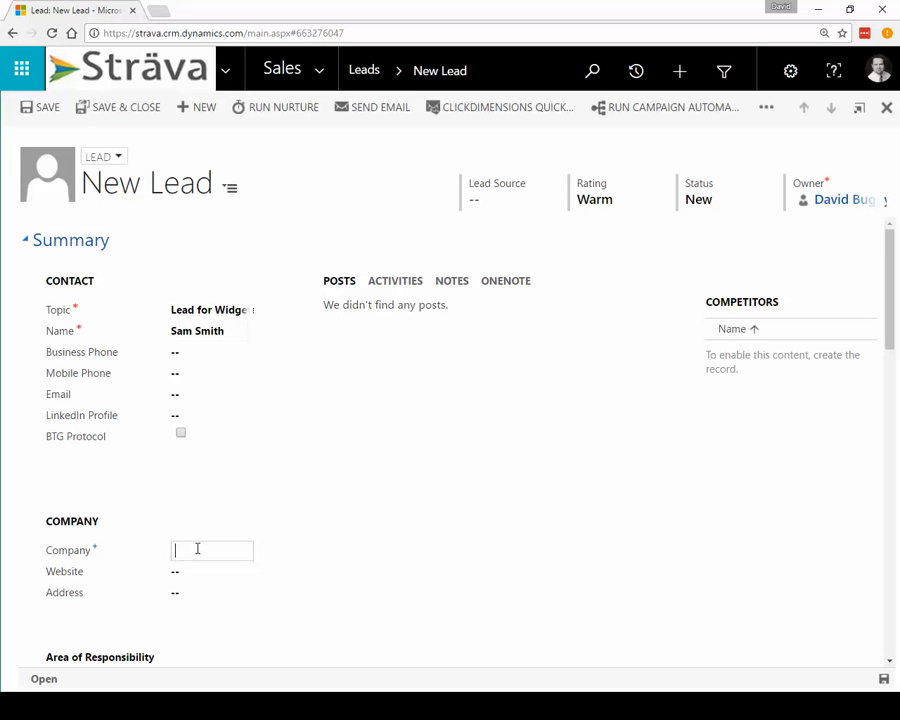
text(Smith Inc.)
click(884, 681)
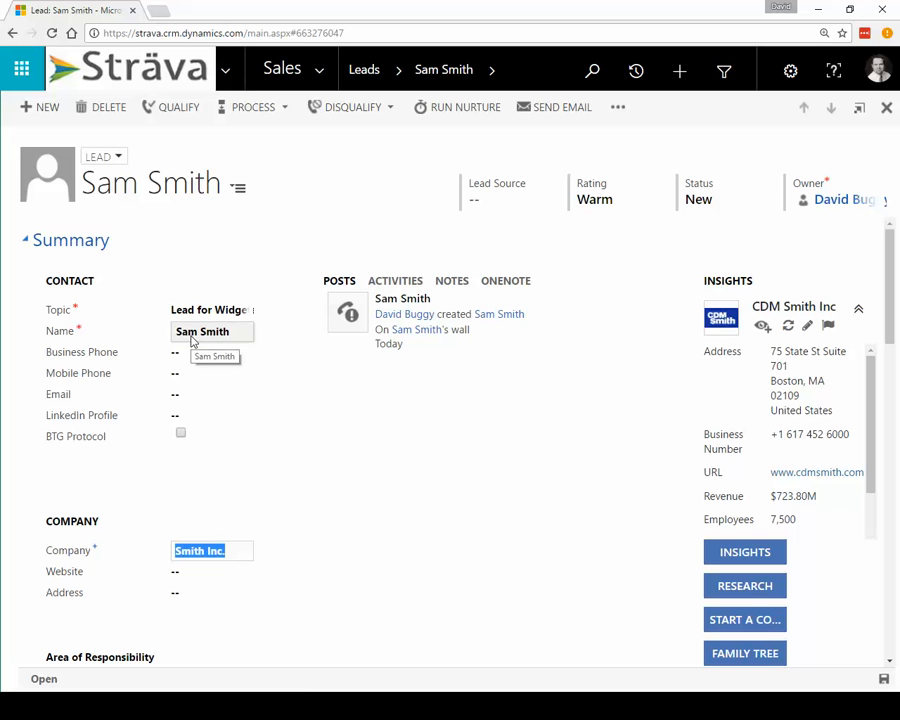
click(397, 415)
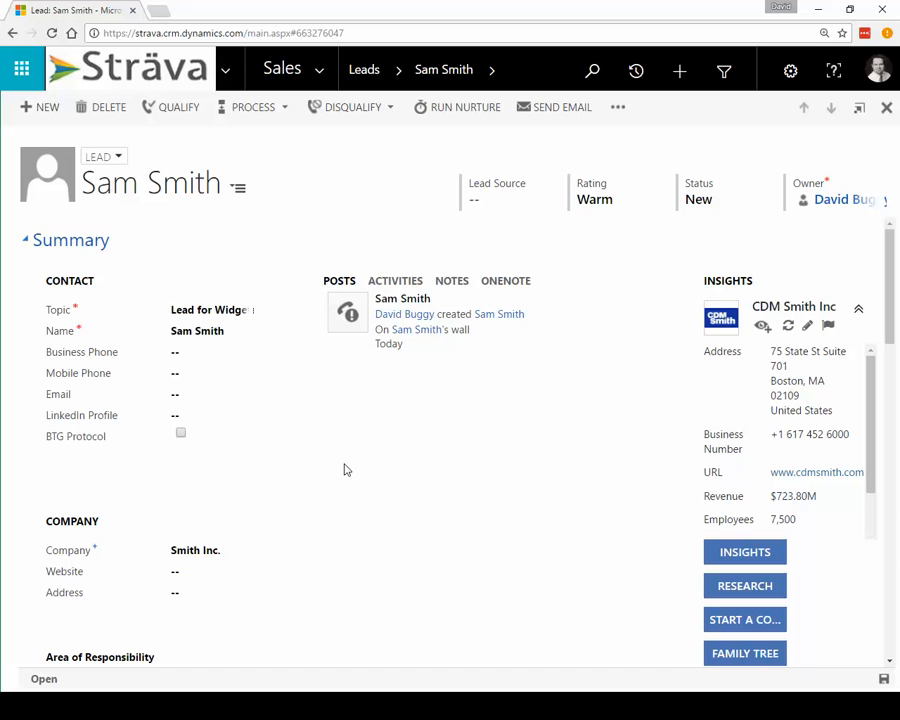
Start a new additional contact on the lead and enter the contact's first and last name.
scroll(318, 469, down, 2)
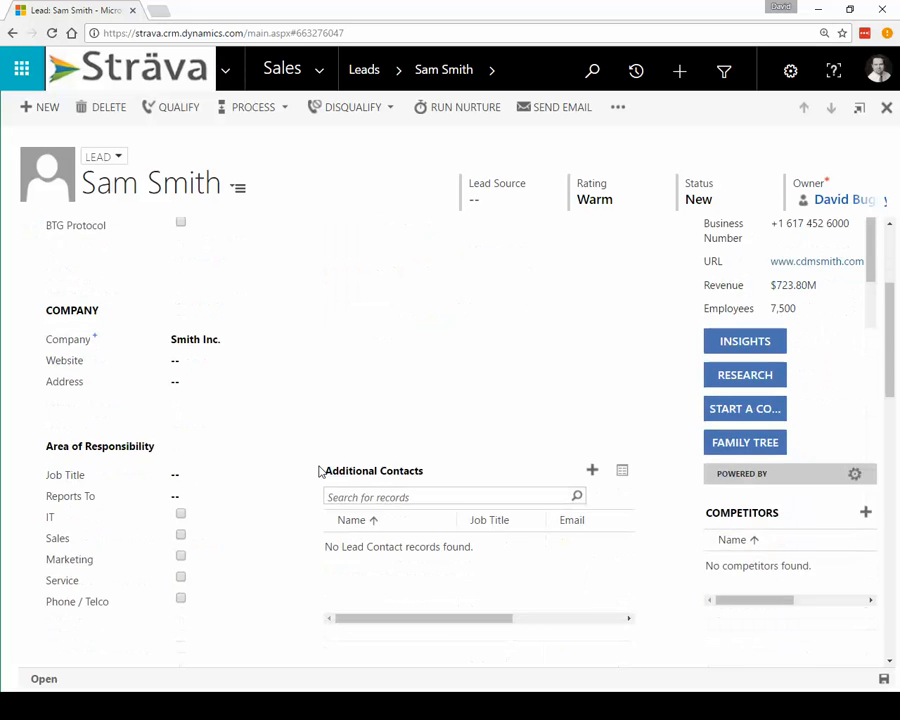
scroll(318, 469, down, 1)
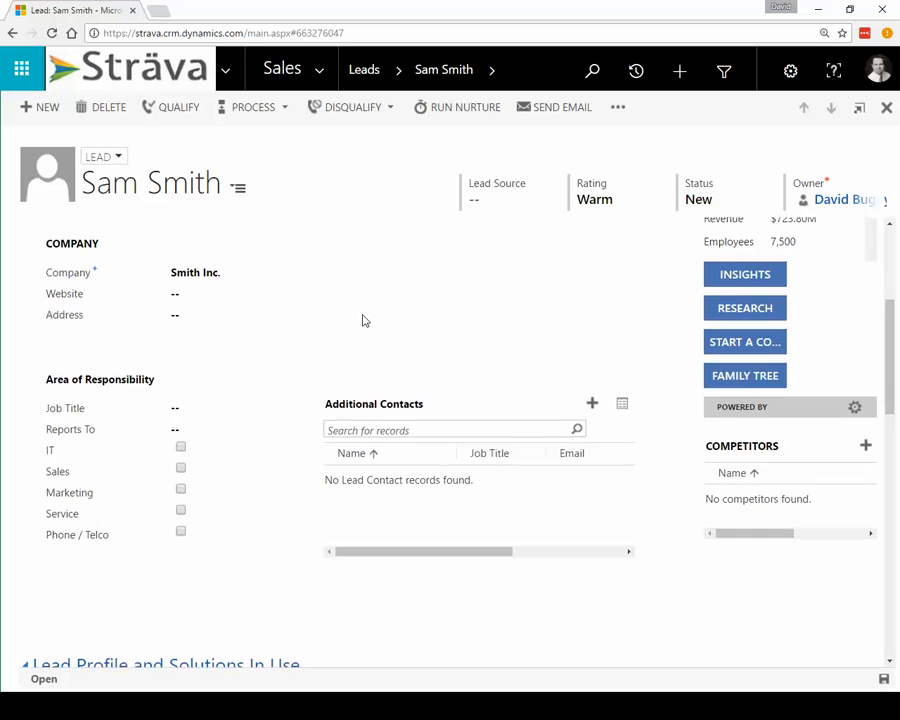
scroll(365, 320, up, 2)
scroll(364, 318, down, 3)
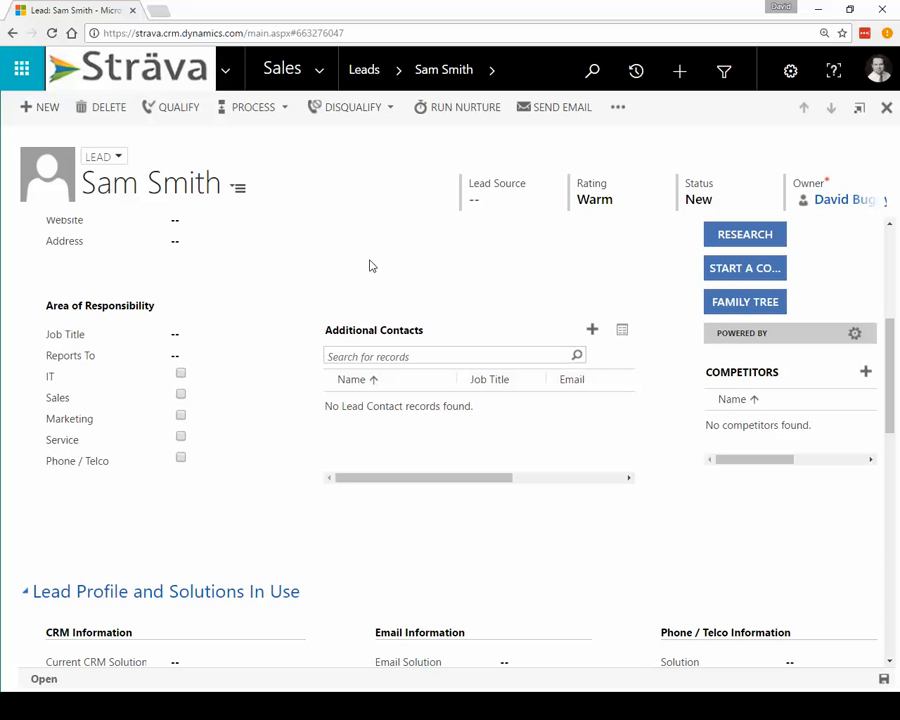
click(592, 331)
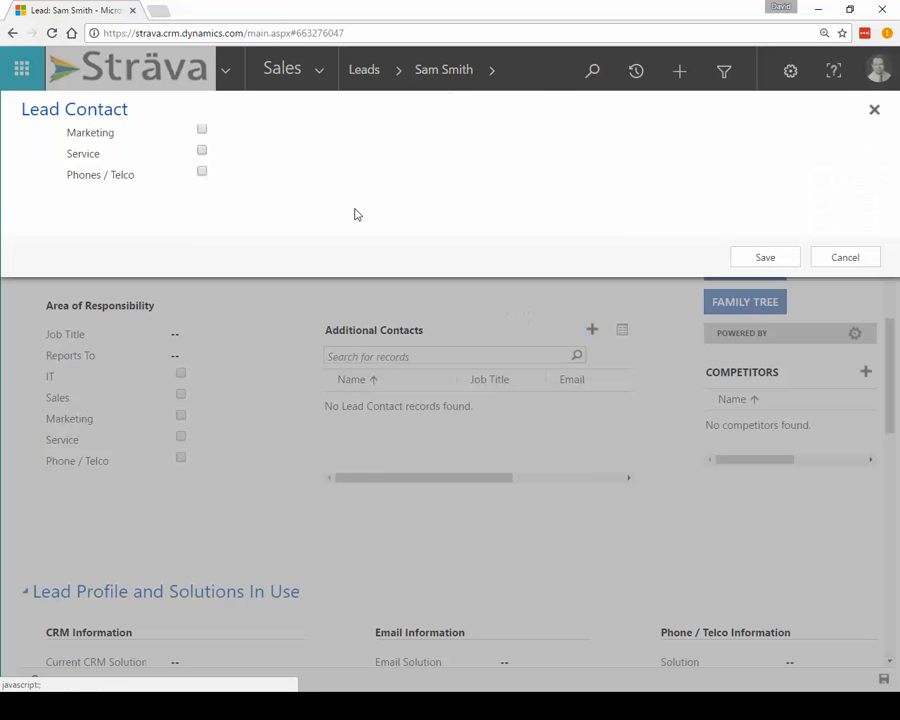
click(223, 163)
text(M)
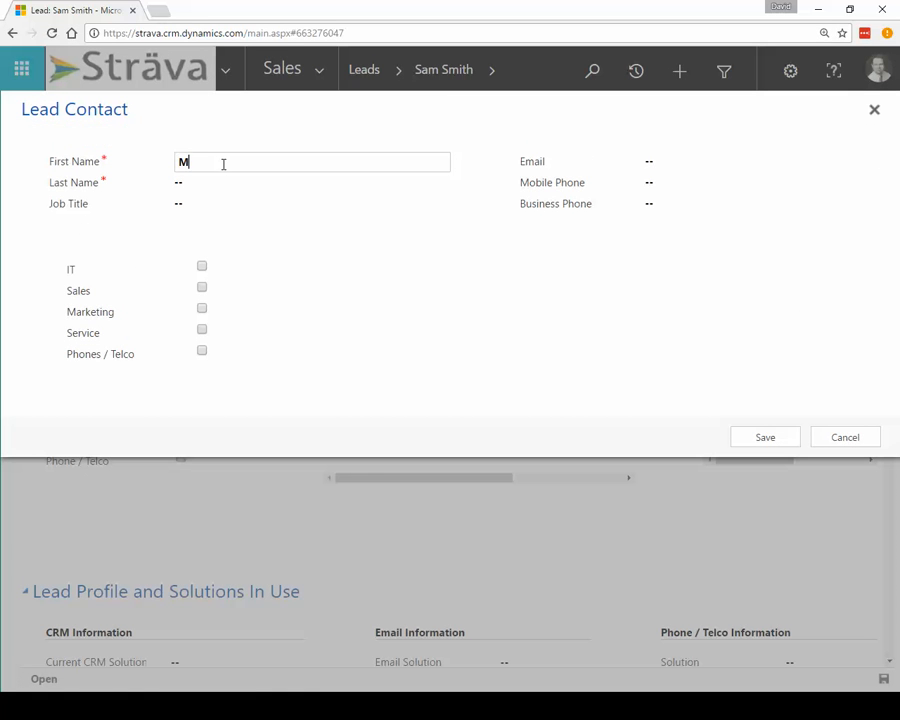
text(ary)
key(Tab)
text(Smith)
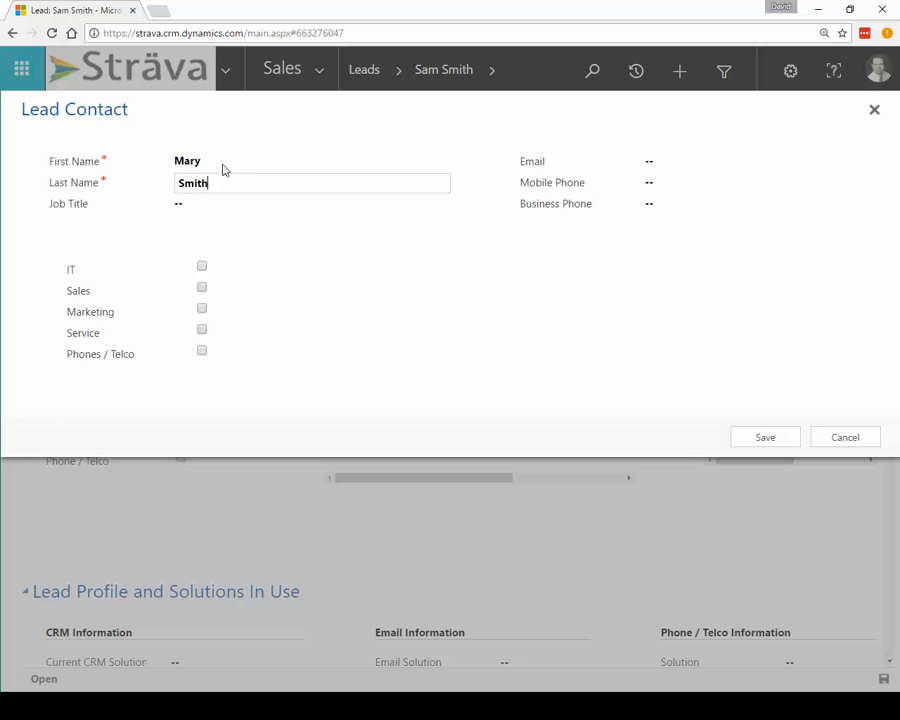
Set the additional contact's job title to "VP" and save the contact.
key(Tab)
text(Vp)
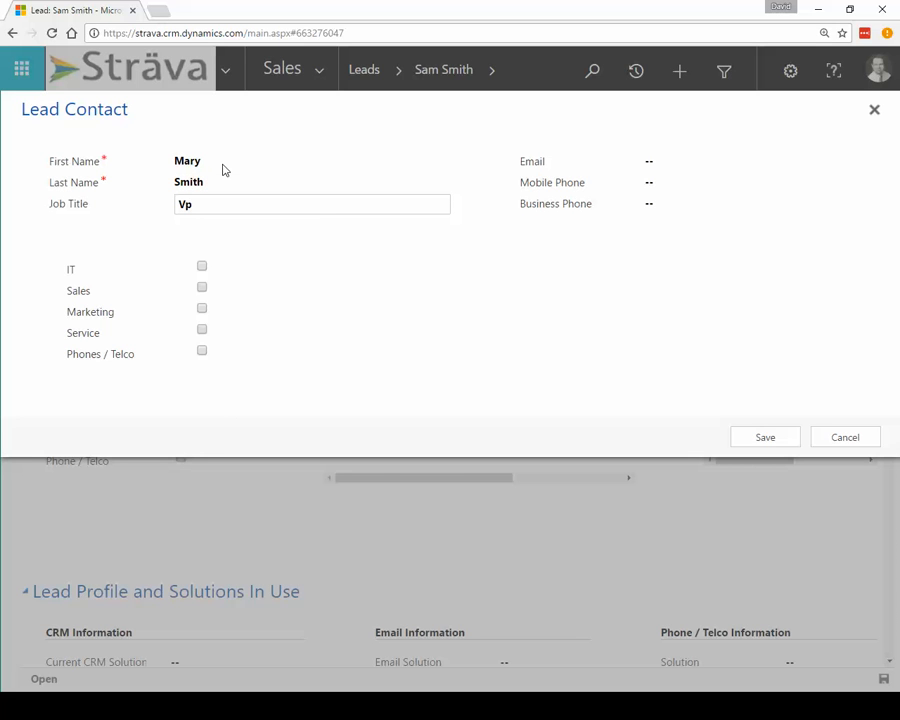
key(BackSpace)
text(P)
key(BackSpace)
text(P)
click(778, 437)
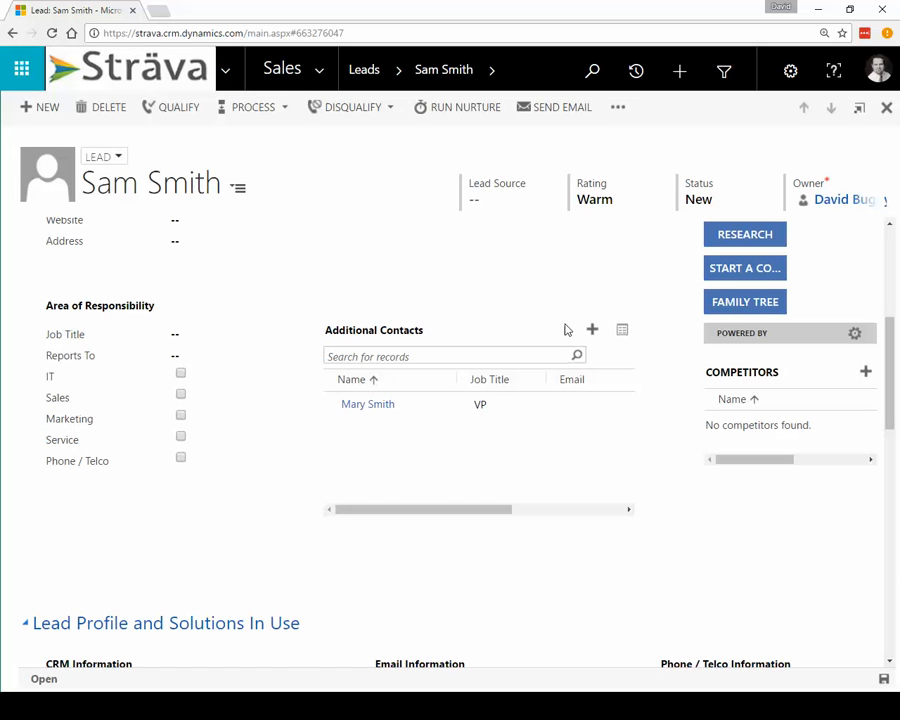
Add and save a second additional contact, entering the first and last name and the job title "VP".
click(592, 329)
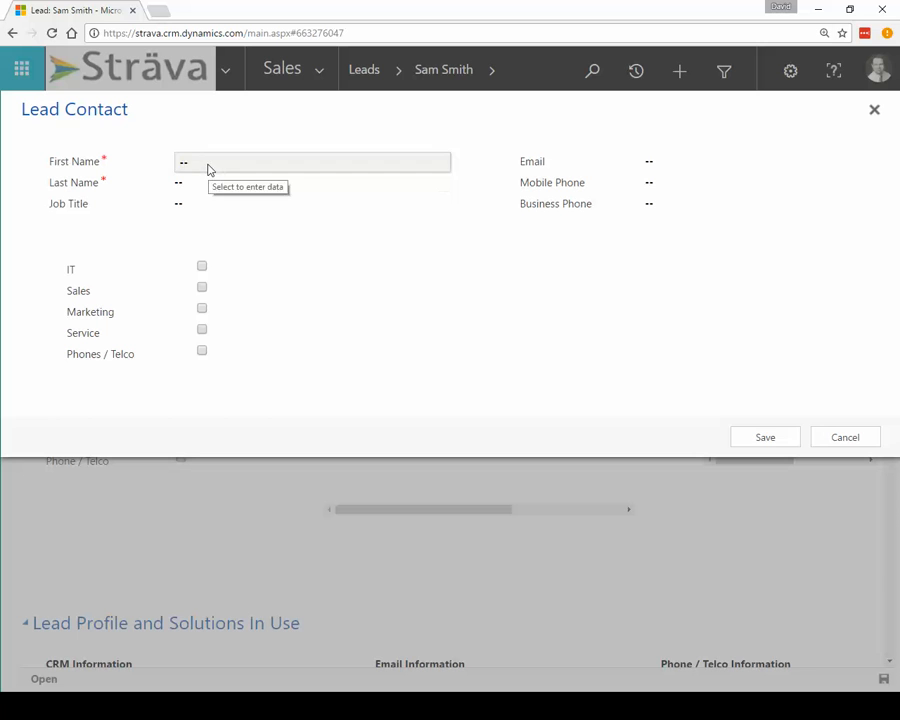
click(208, 164)
text(Greg)
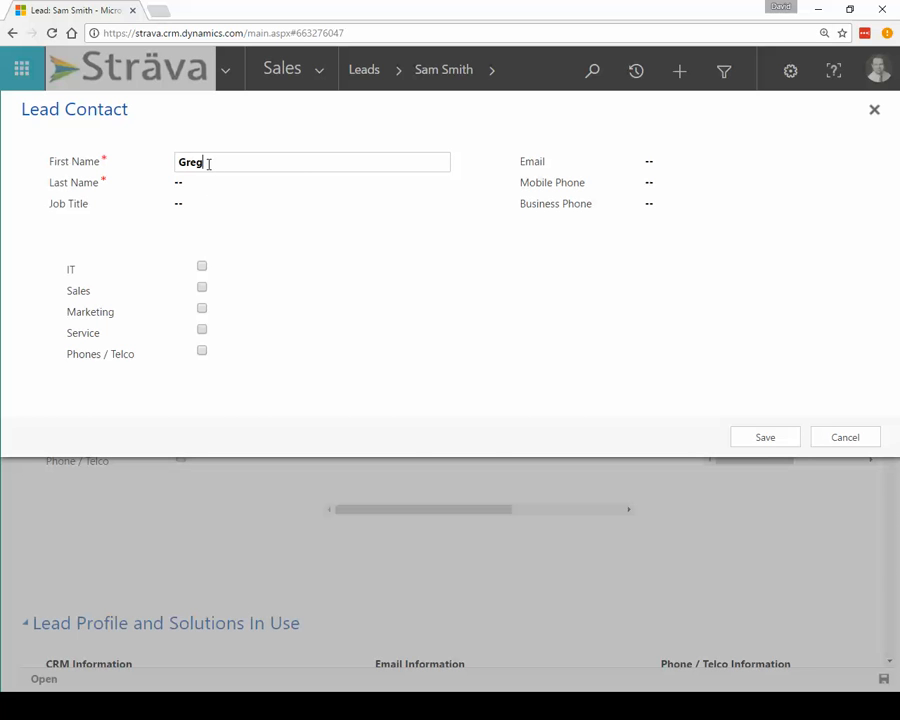
key(Tab)
text(Smith)
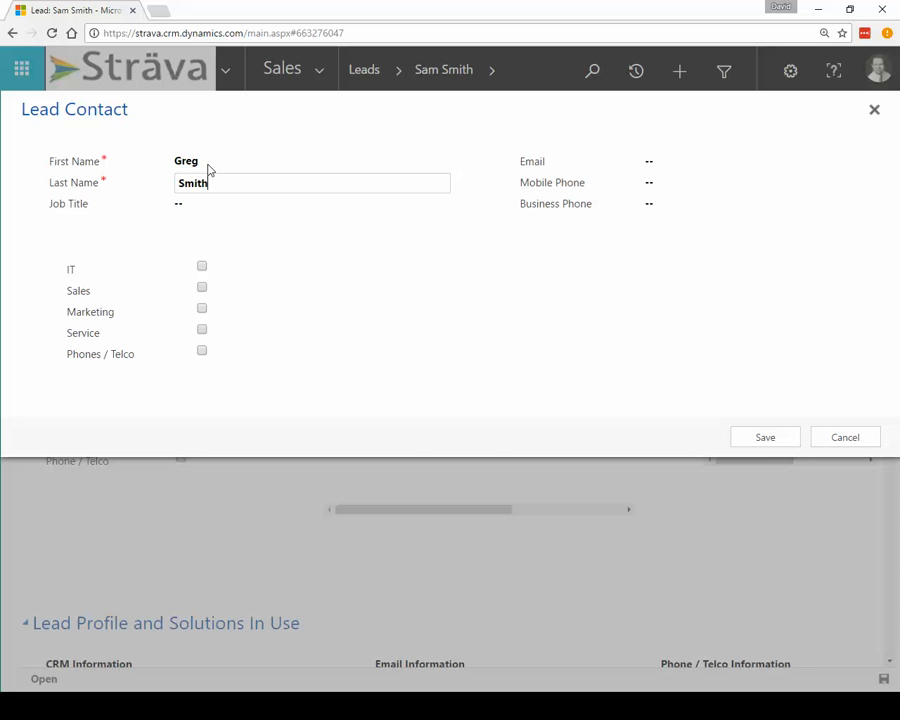
key(Tab)
text(VP)
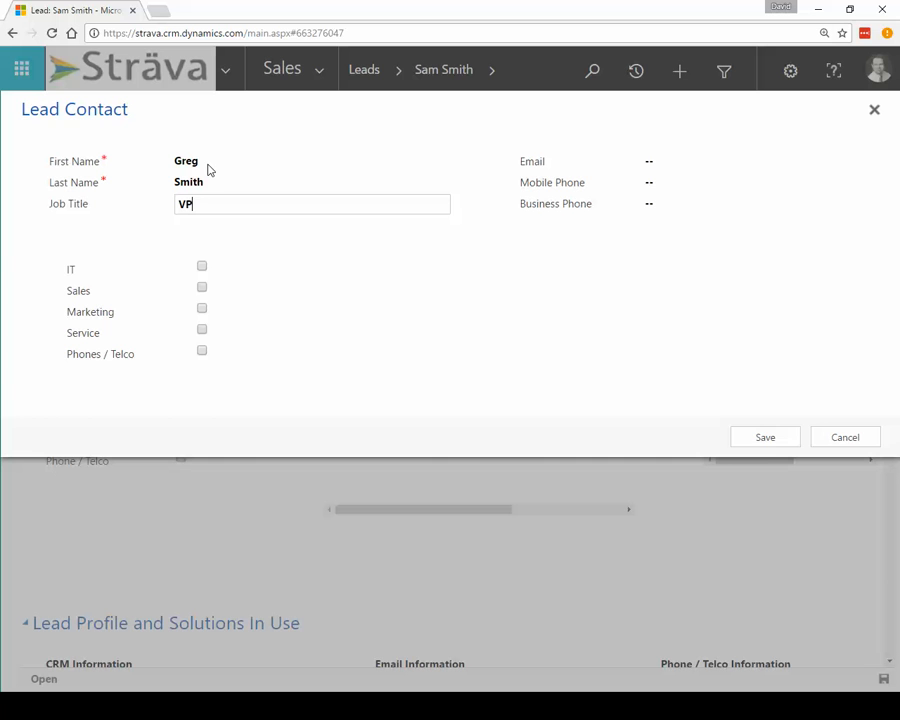
click(763, 439)
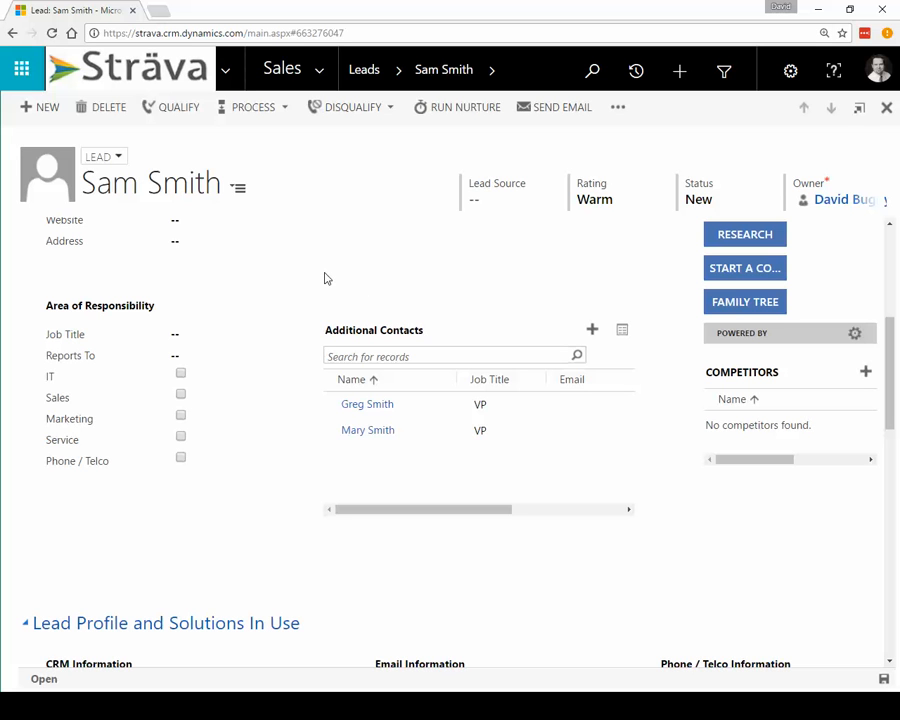
Qualify the lead to convert it into an account, contact and opportunity.
scroll(205, 281, up, 3)
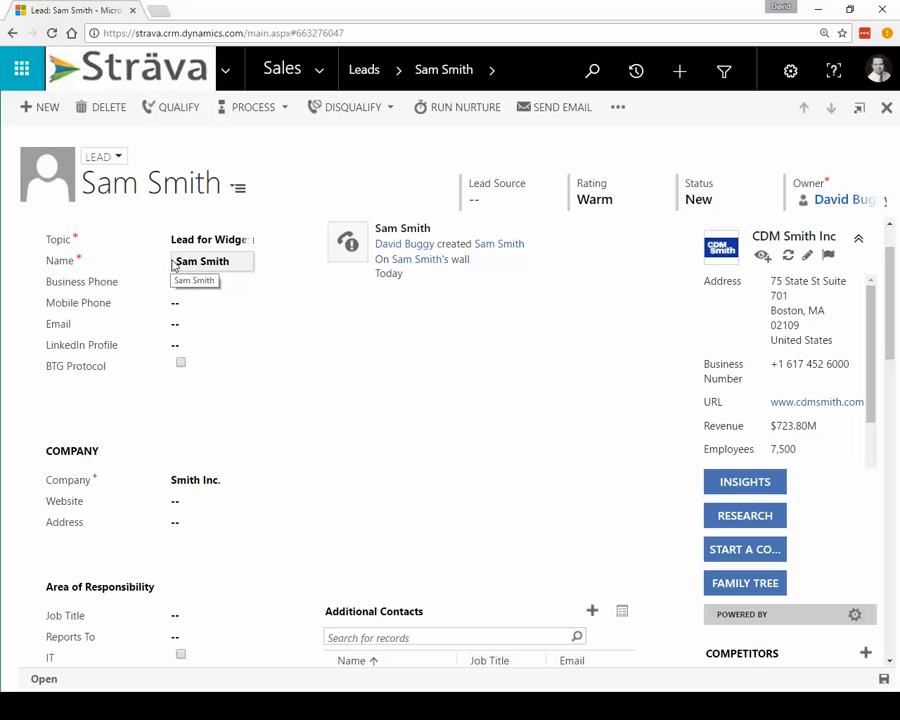
scroll(460, 393, down, 2)
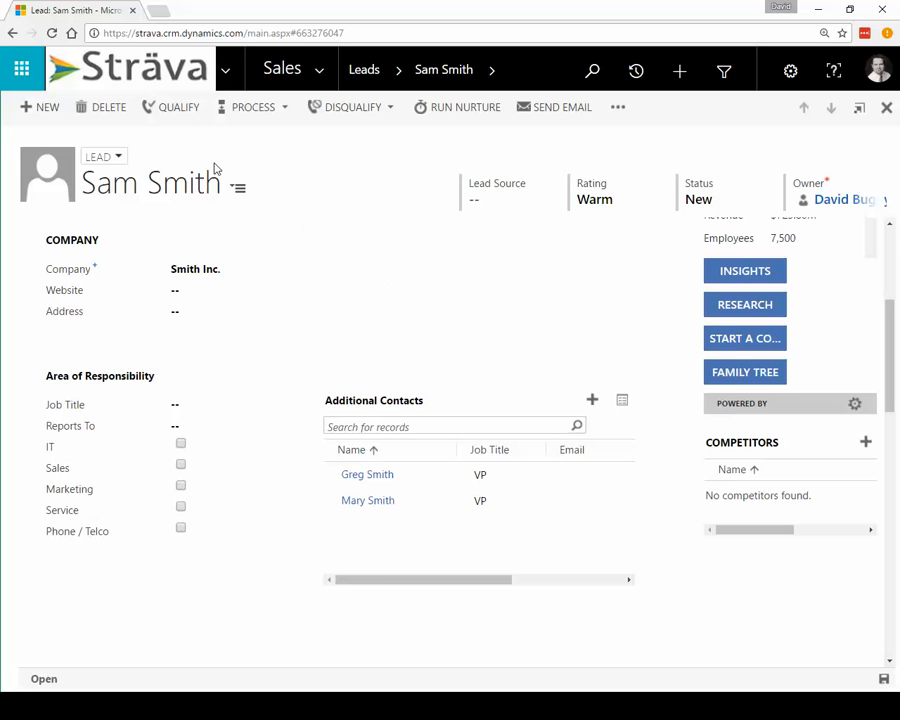
click(176, 108)
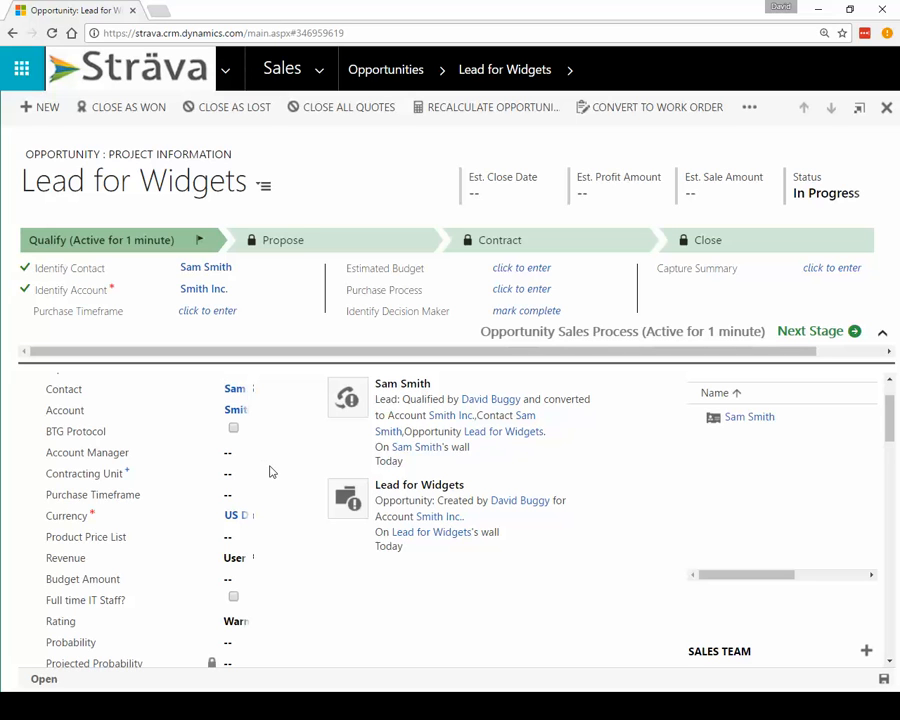
Open the Smith Inc. account from the opportunity and refresh its contacts list.
click(233, 411)
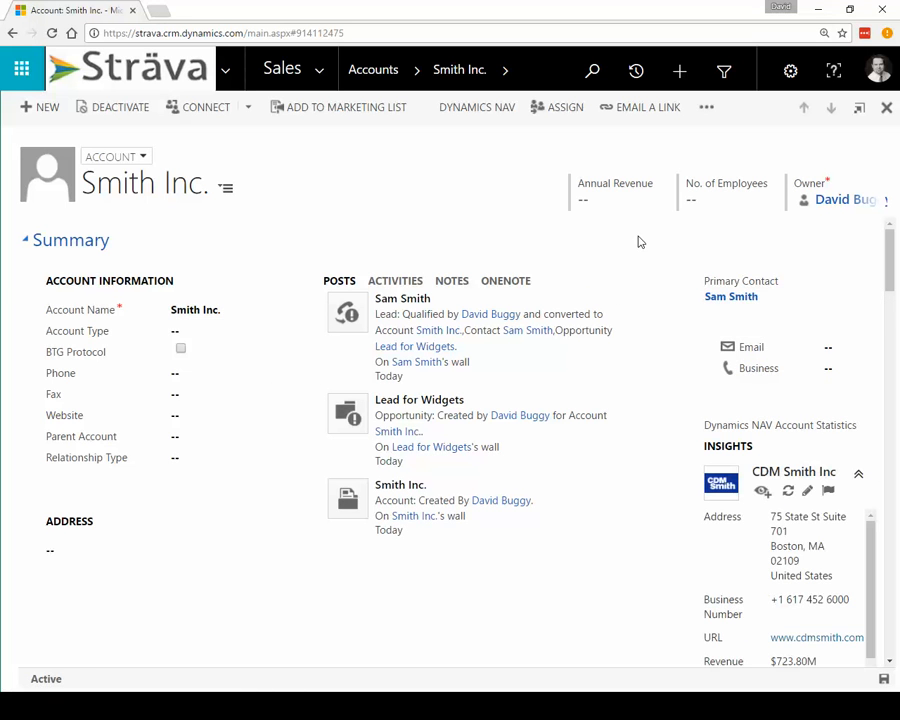
scroll(646, 434, down, 5)
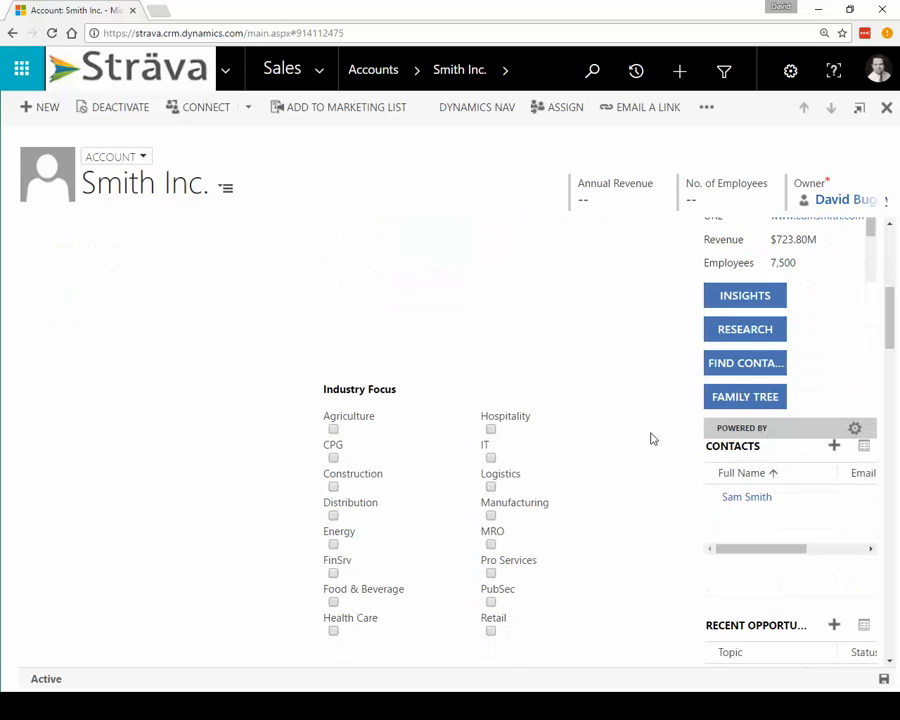
right_click(795, 499)
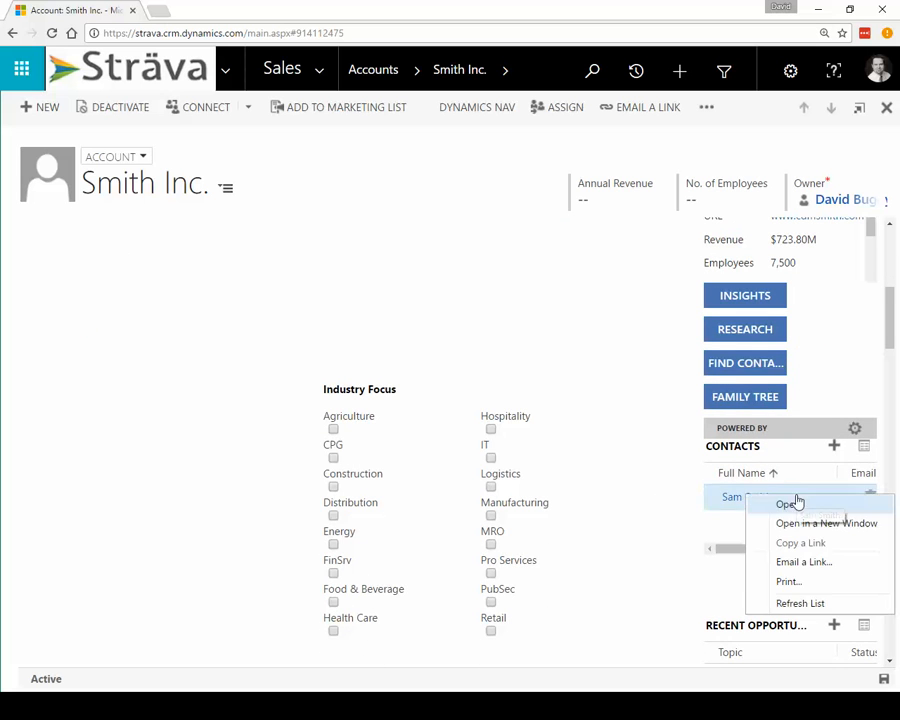
click(805, 601)
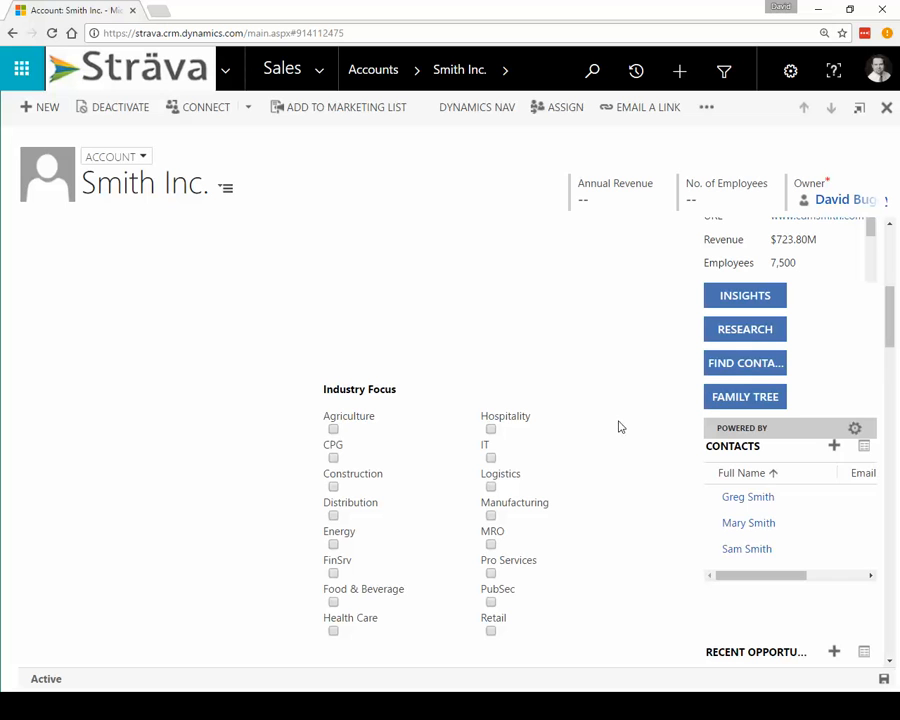
scroll(533, 335, up, 5)
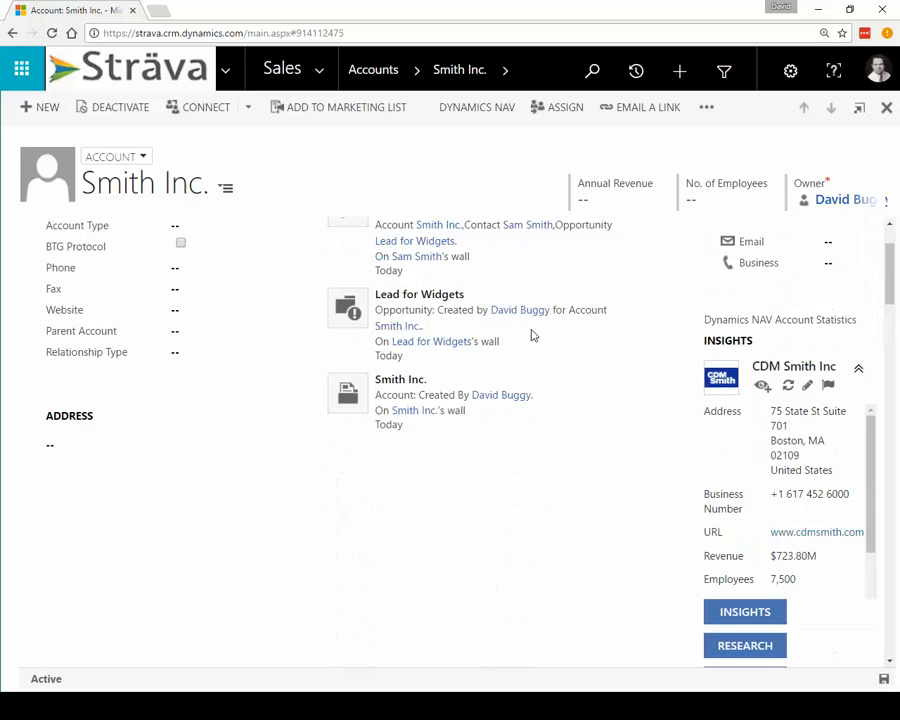
scroll(533, 335, down, 5)
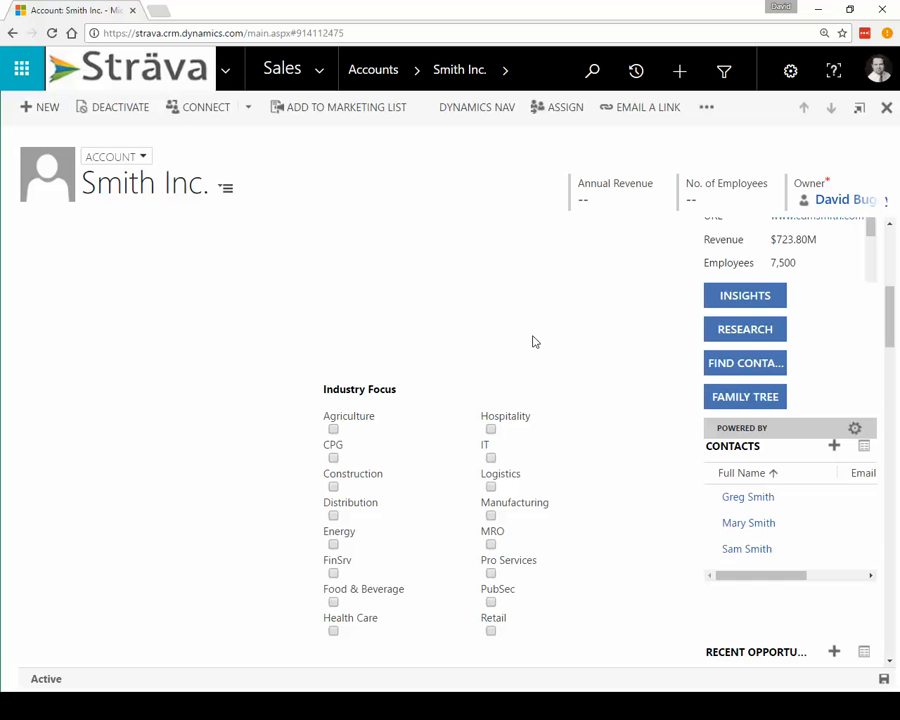
scroll(540, 355, up, 5)
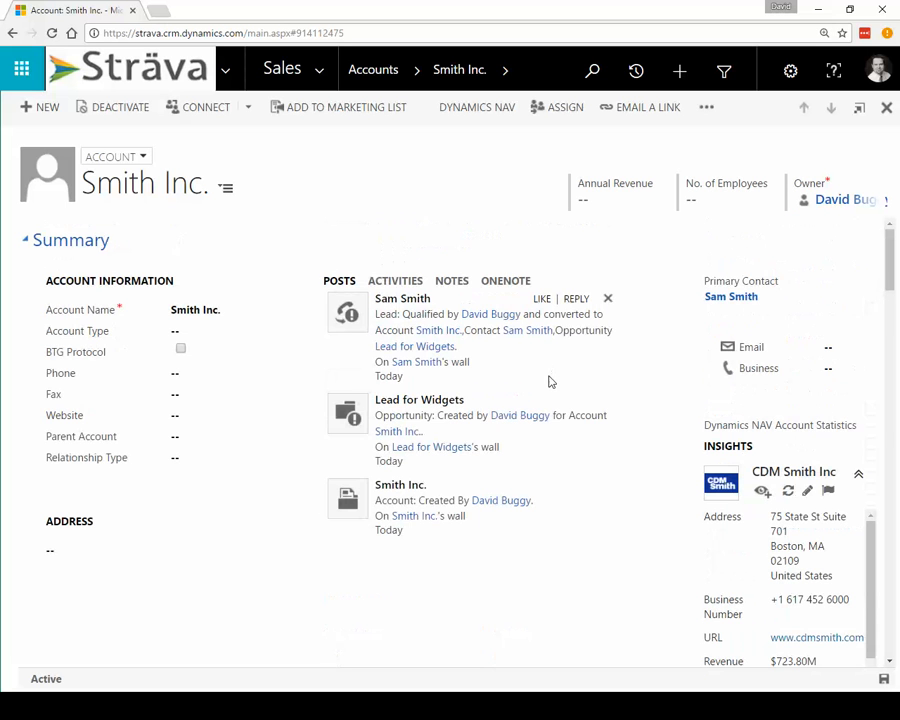